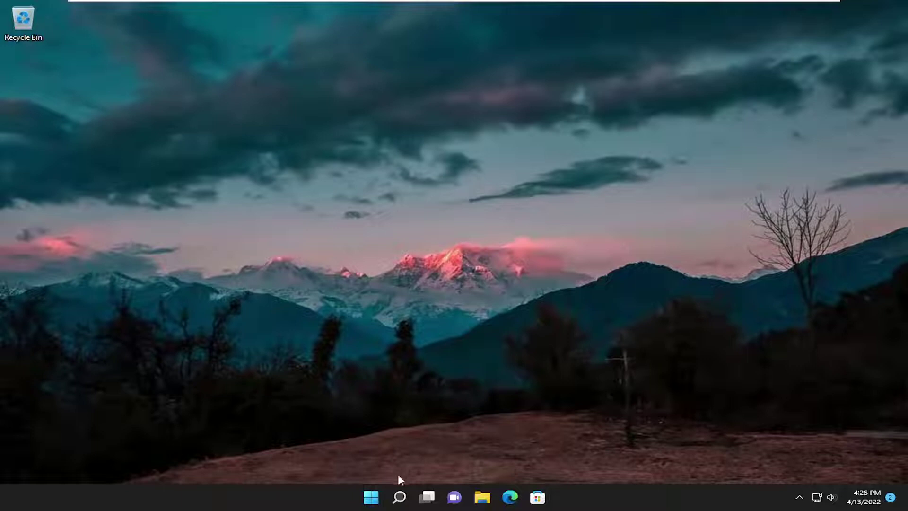
# - Search Windows for 'index', open Indexing Options, and move its window to screen centre
pyautogui.click(399, 501)
pyautogui.write('i')
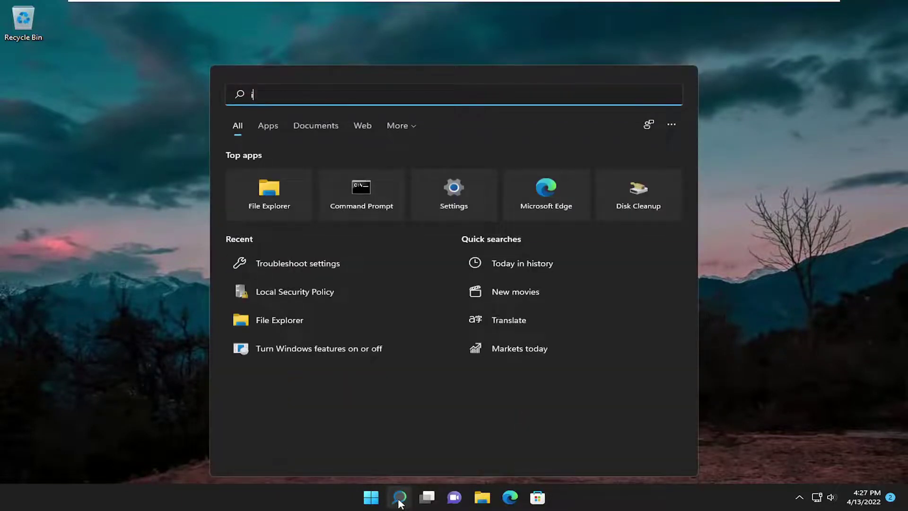
pyautogui.write('d')
pyautogui.press('BackSpace')
pyautogui.press('BackSpace')
pyautogui.write('in')
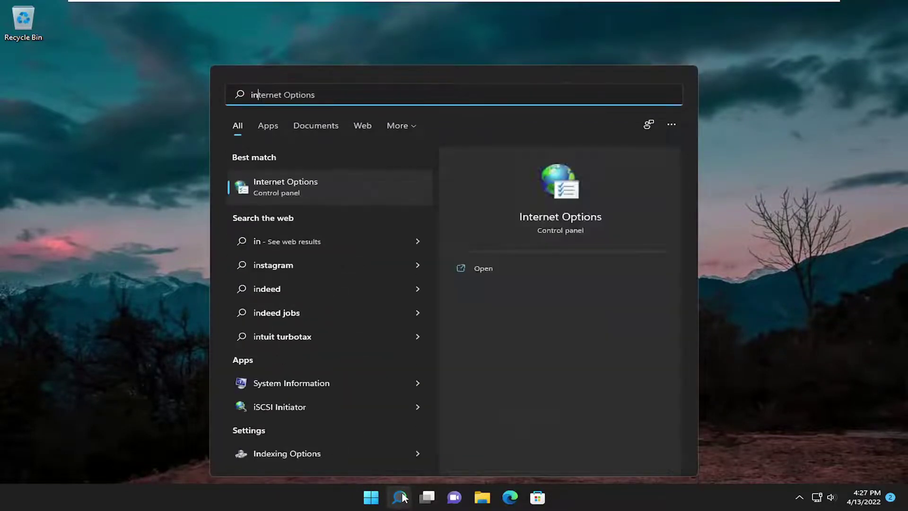
pyautogui.write('dex')
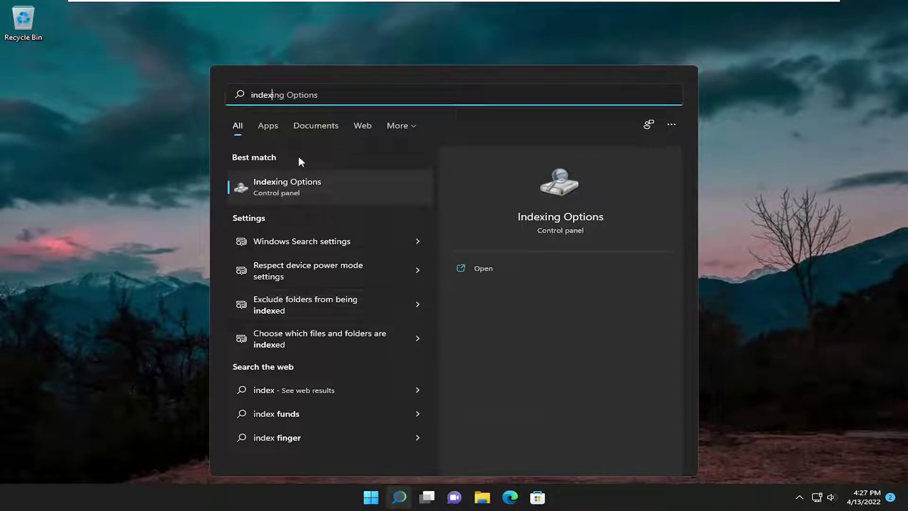
pyautogui.click(296, 186)
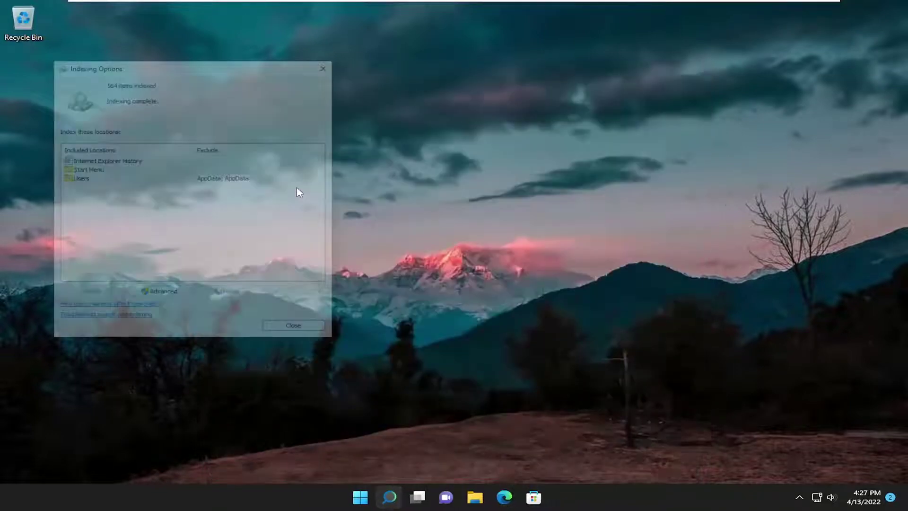
pyautogui.moveTo(255, 55); pyautogui.dragTo(487, 81)
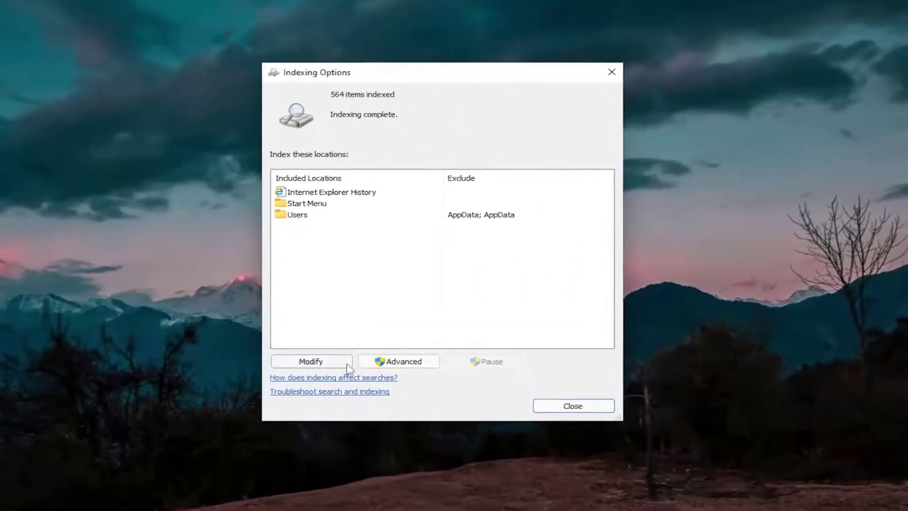
# - Under Modify, show all locations, tick Local Disk (C:) and expand it to list its subfolders
pyautogui.click(331, 364)
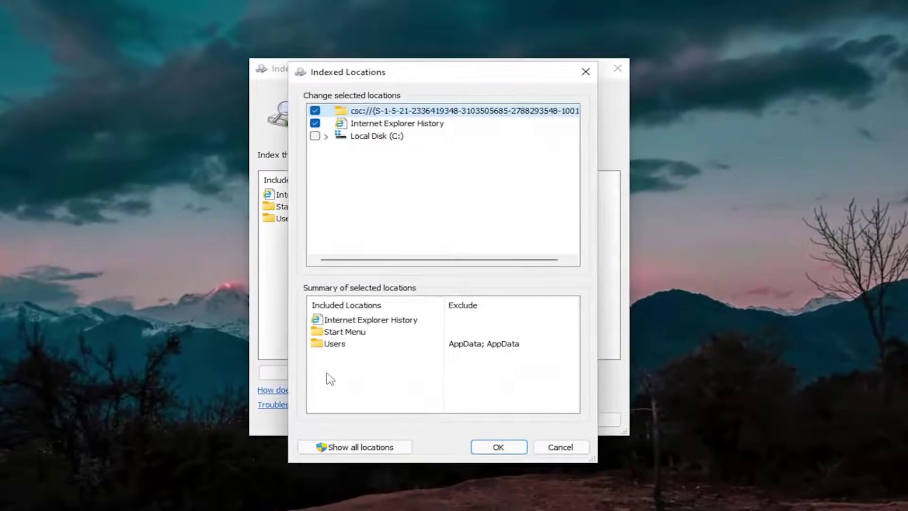
pyautogui.click(374, 447)
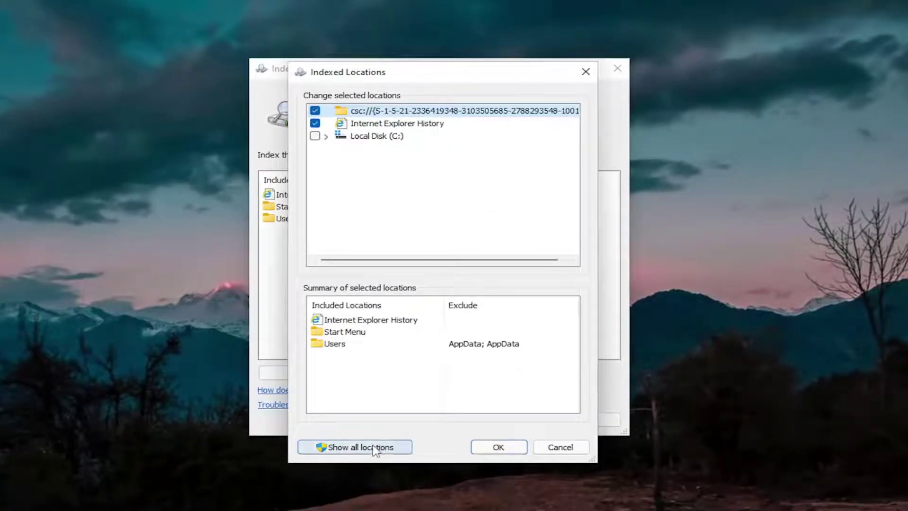
pyautogui.click(315, 136)
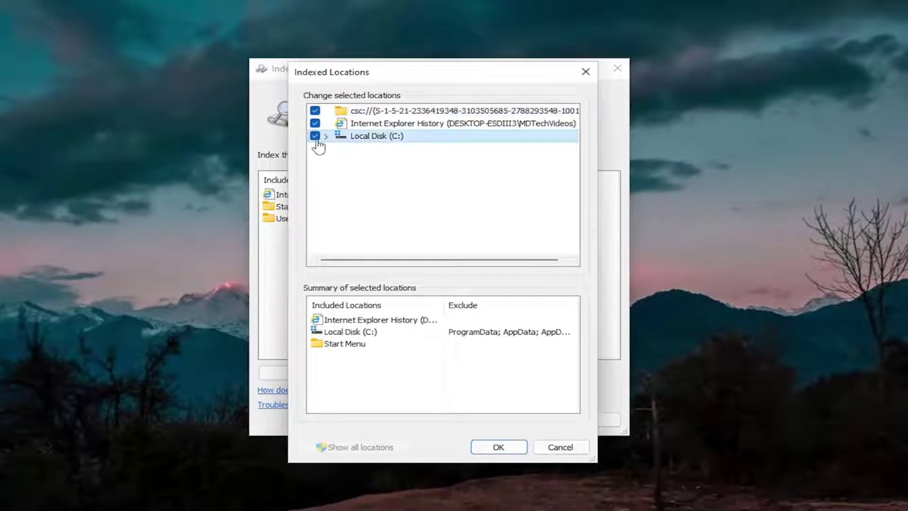
pyautogui.click(326, 136)
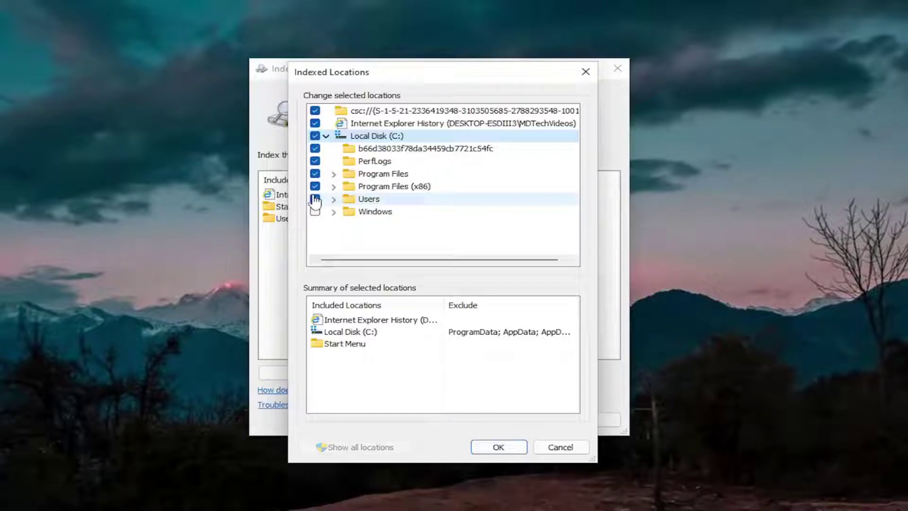
# - Re-tick the Users folder and check its profile subfolders are all included, then collapse them
pyautogui.click(315, 199)
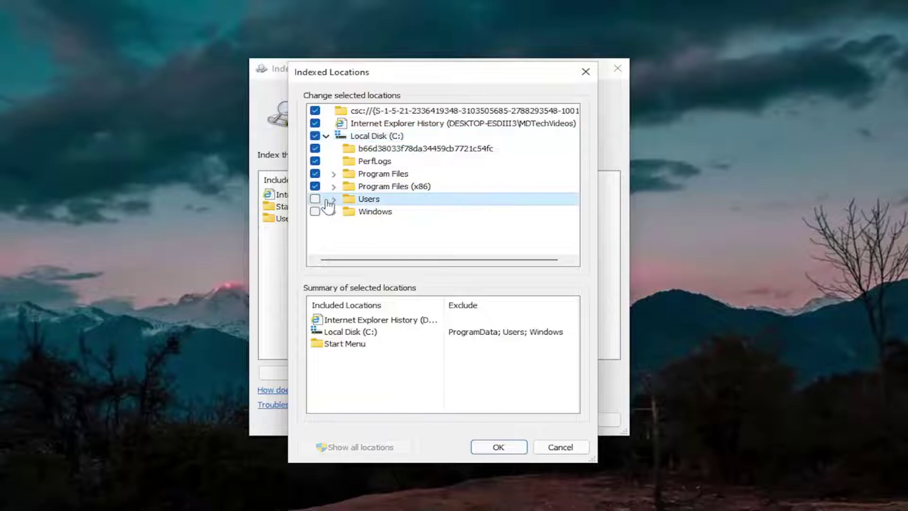
pyautogui.click(334, 199)
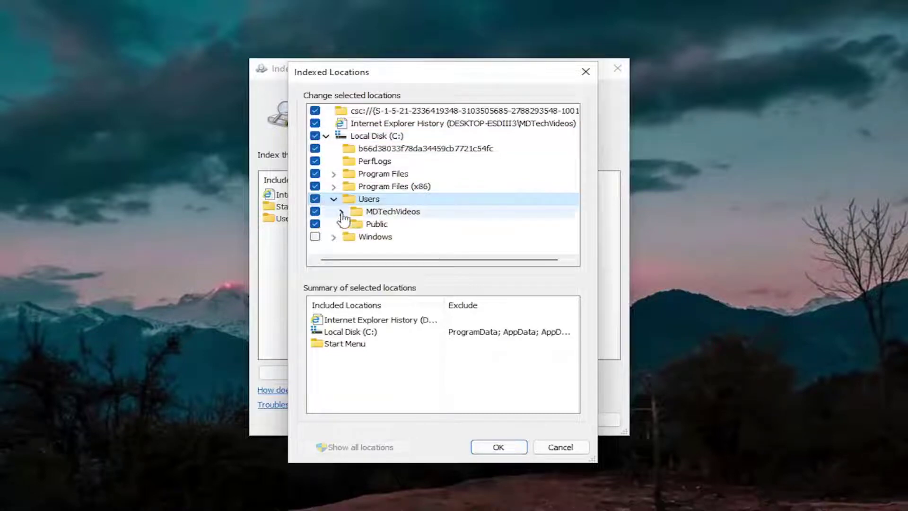
pyautogui.click(341, 212)
pyautogui.scroll(3, 318, 236)
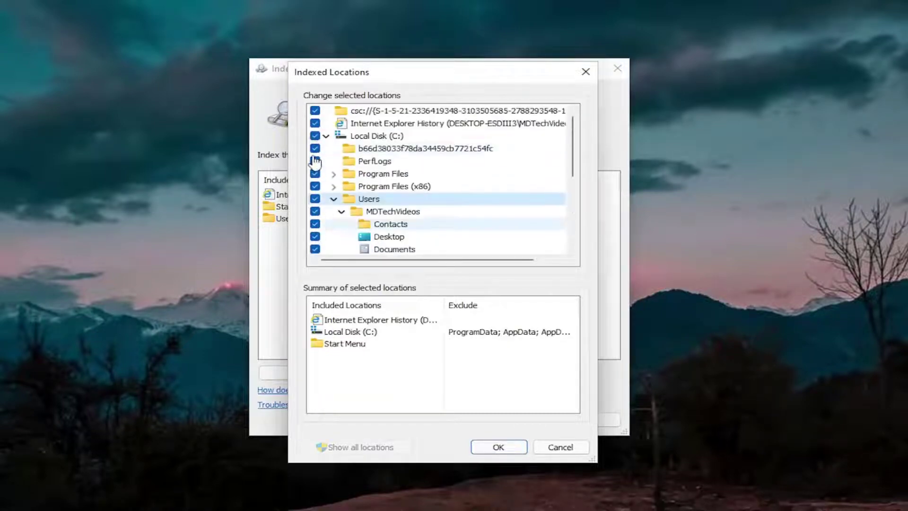
pyautogui.scroll(-1, 346, 211)
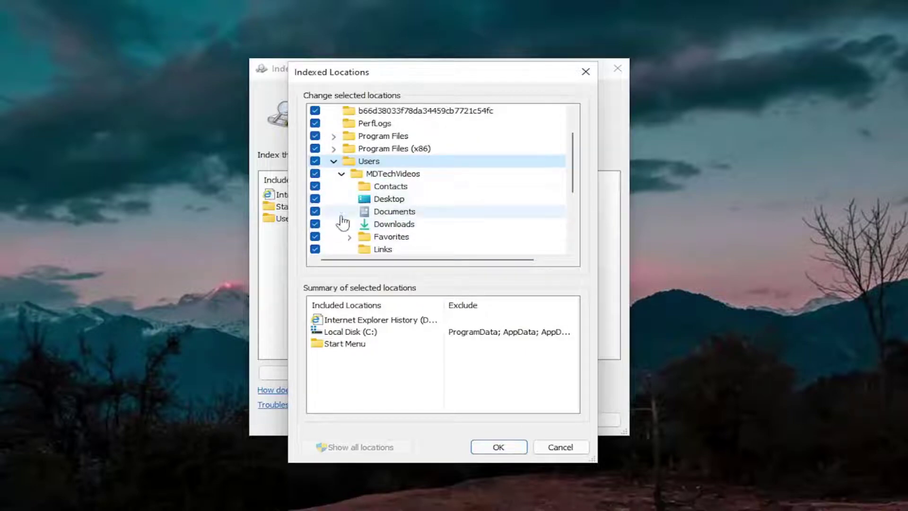
pyautogui.scroll(1, 333, 222)
pyautogui.click(341, 212)
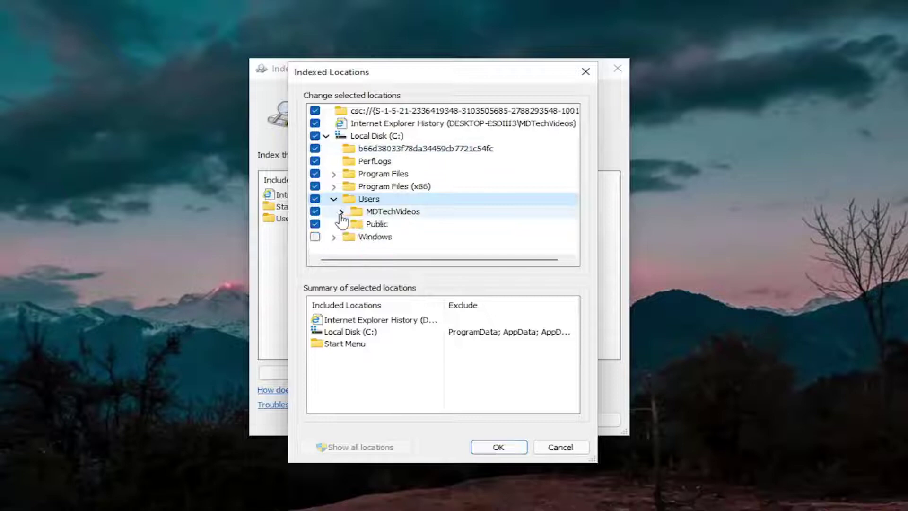
pyautogui.click(333, 199)
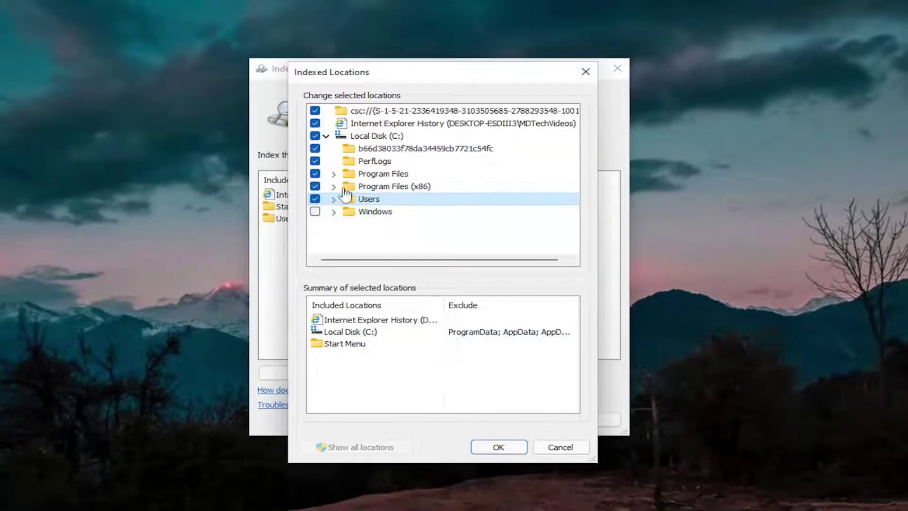
# - Save the Local Disk (C:) location change and request an index rebuild in Advanced settings
pyautogui.click(497, 446)
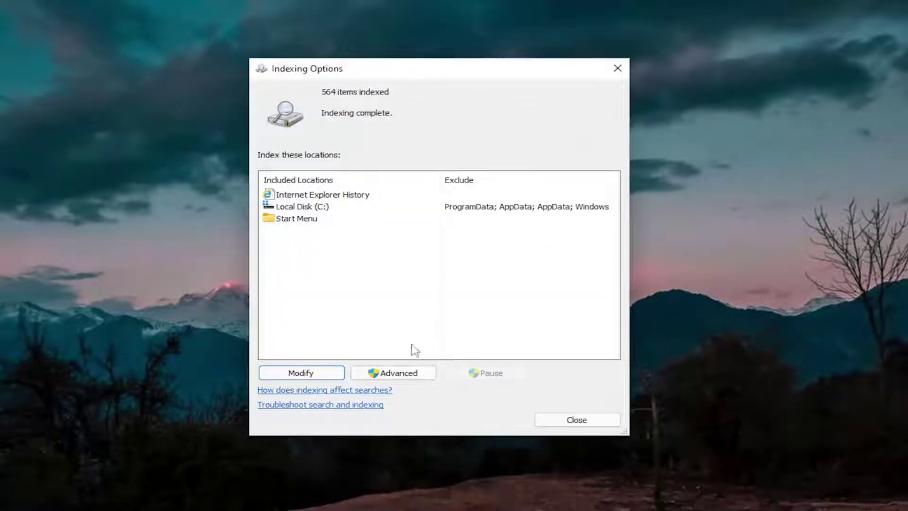
pyautogui.click(393, 375)
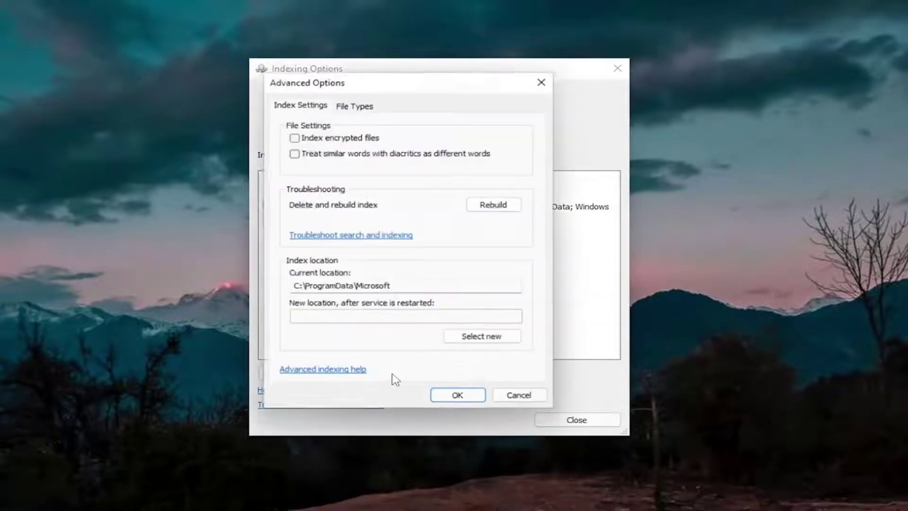
pyautogui.click(494, 206)
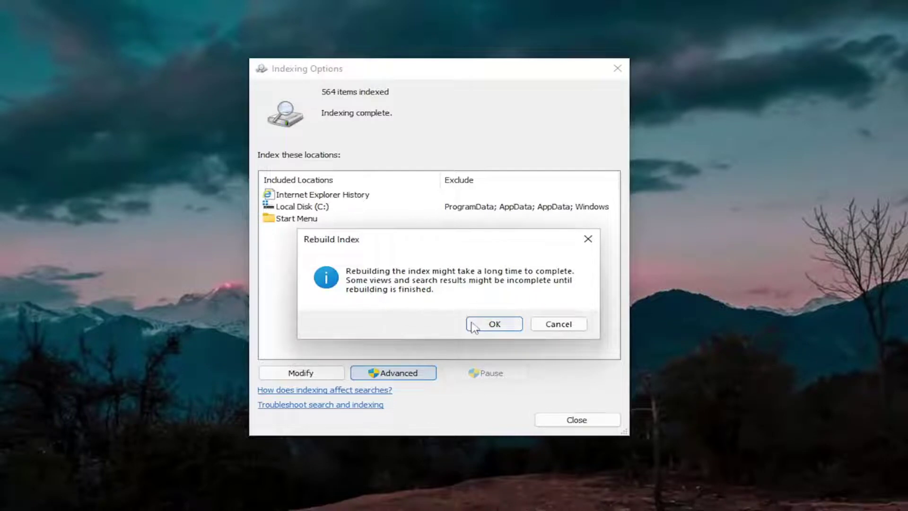
# - Confirm the Rebuild Index warning and let indexing run up to 12,458 items
pyautogui.click(493, 324)
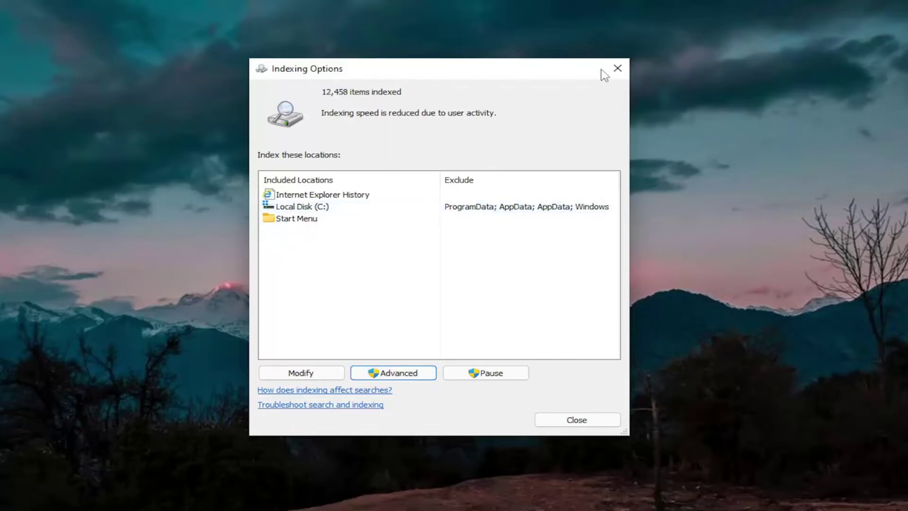
# - Close the Indexing Options window, leaving the desktop clear while rebuilding continues
pyautogui.click(617, 68)
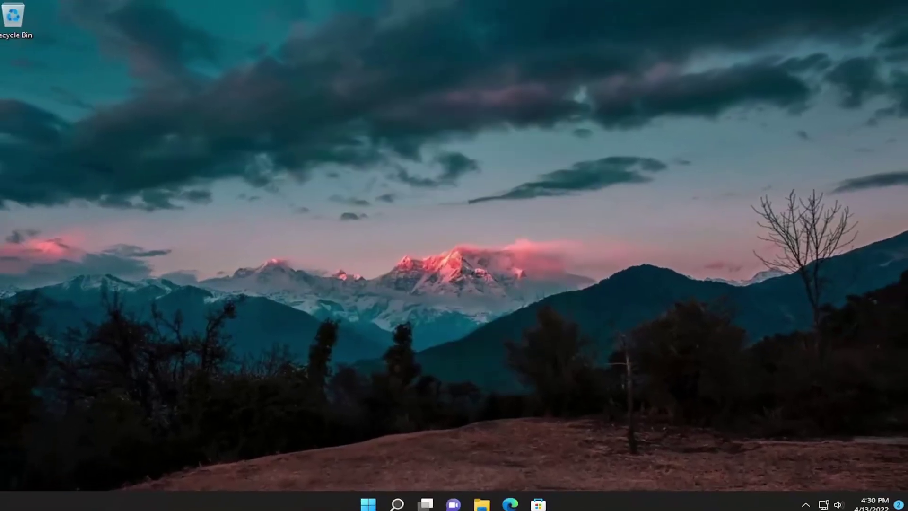